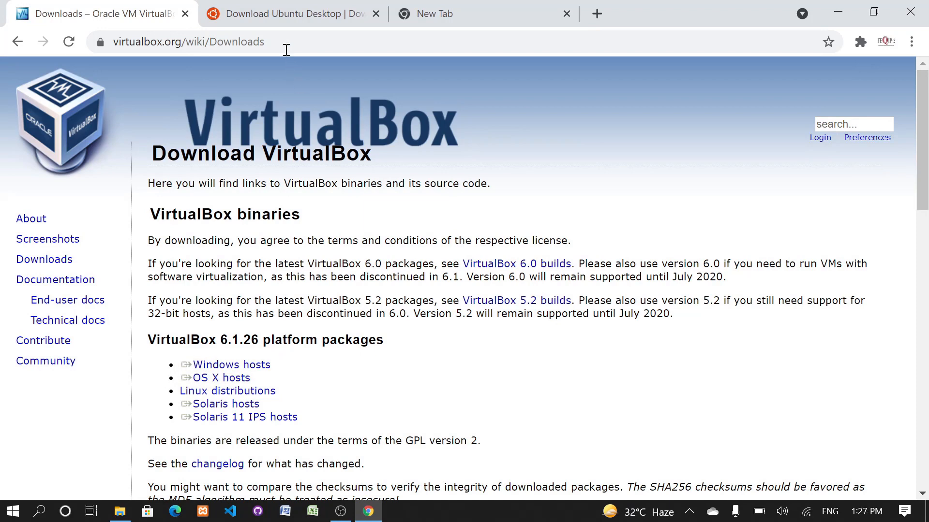
- Run VirtualBox-6.1.26-145957-Win.exe from the Ubuntu (G:) drive and install VirtualBox with the default features, location and shortcuts
left_click(279, 19)
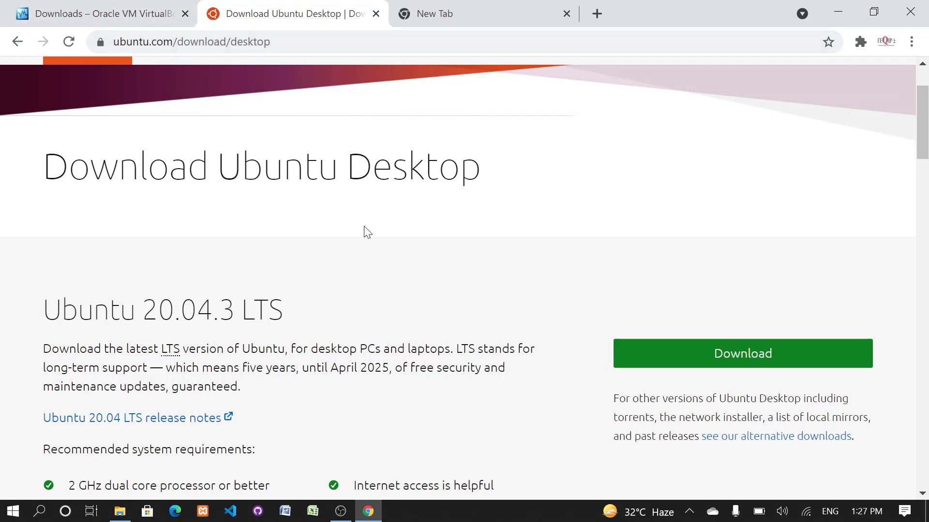
left_click(119, 511)
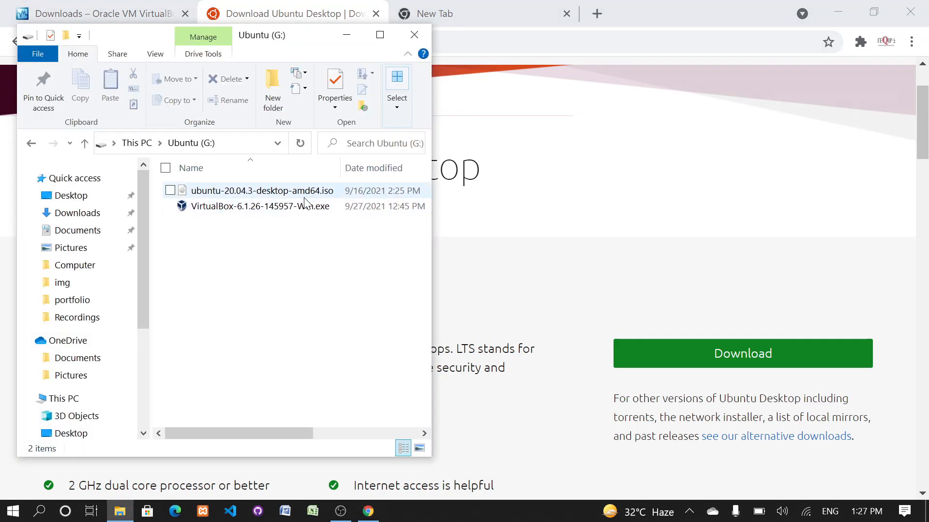
double_click(224, 208)
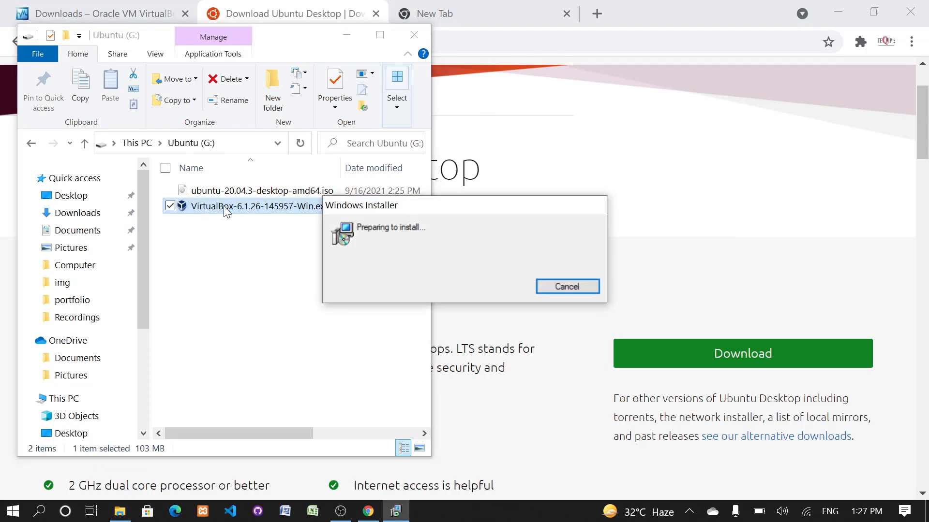
left_click(538, 371)
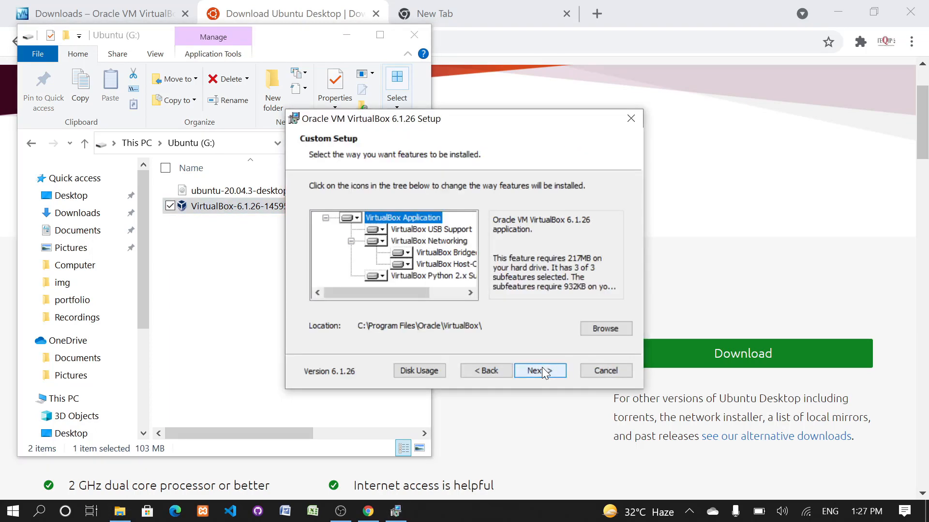
left_click(540, 371)
left_click(540, 371)
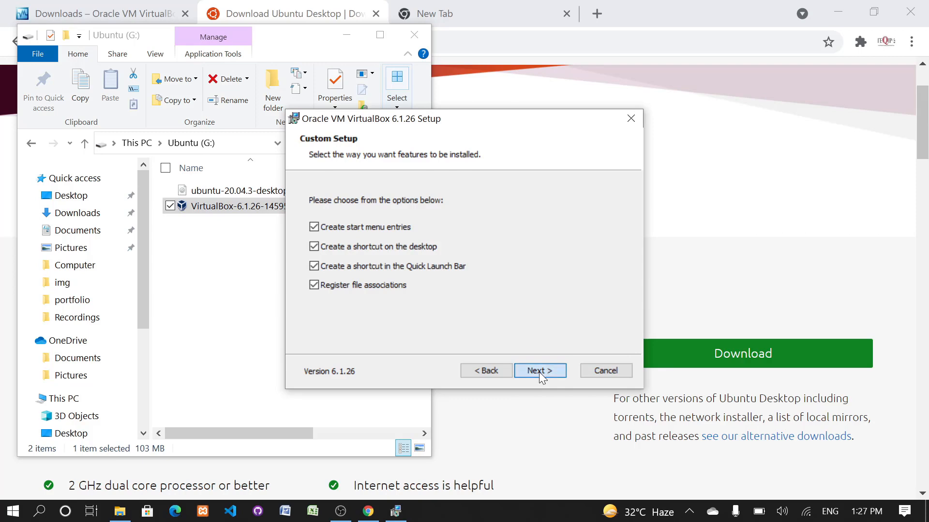
left_click(540, 372)
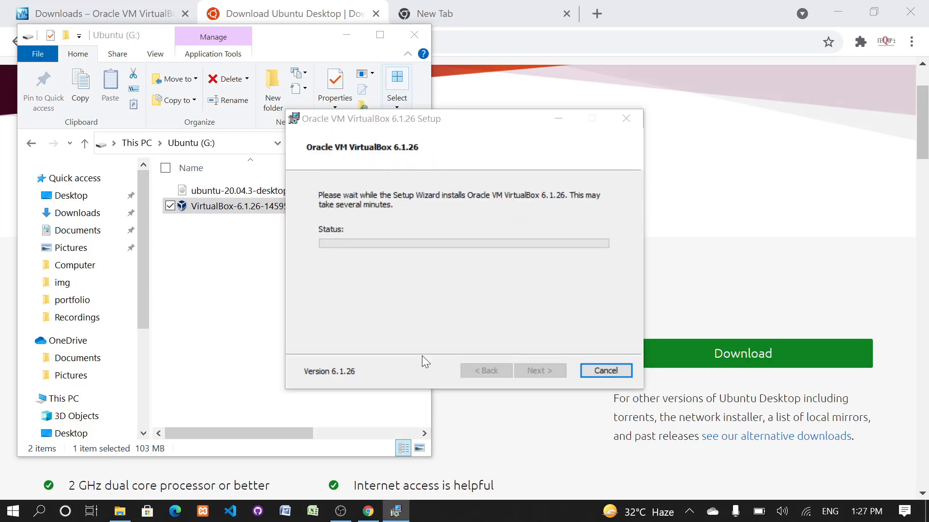
left_click(549, 376)
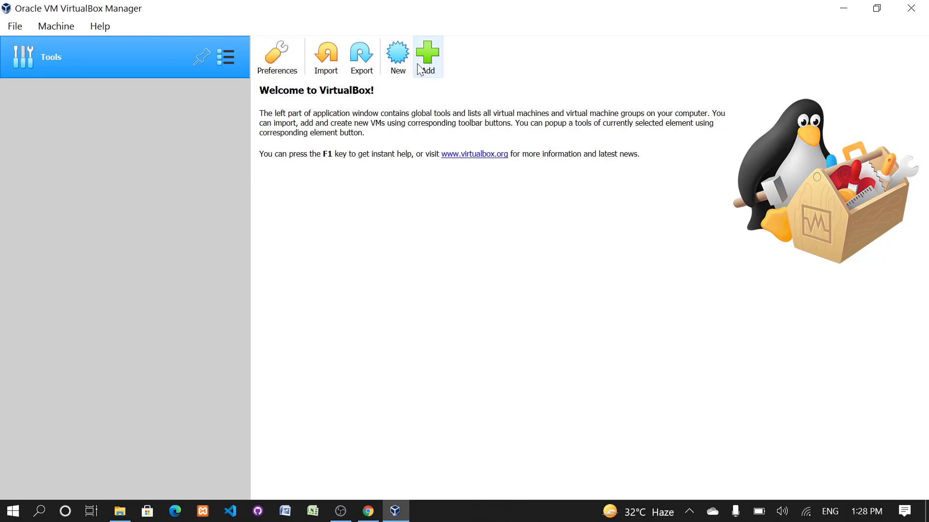
- Start a new virtual machine named Ubuntu with type Linux and version Ubuntu (64-bit)
left_click(405, 73)
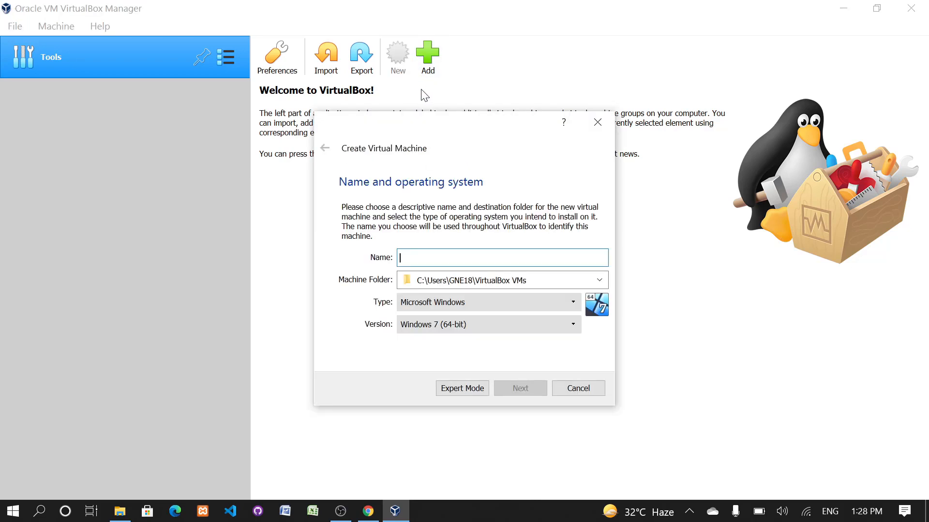
left_click_drag(453, 137, 456, 119)
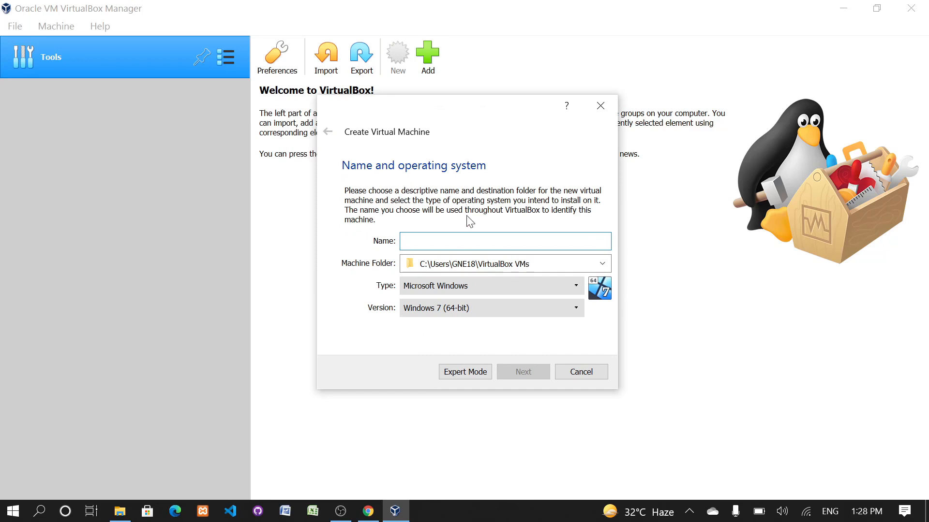
type("Ubuntu")
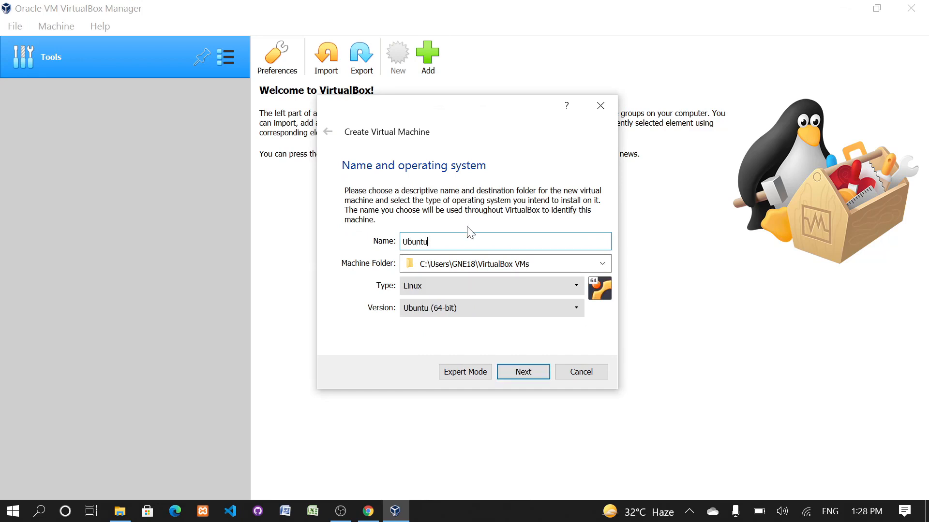
left_click(464, 314)
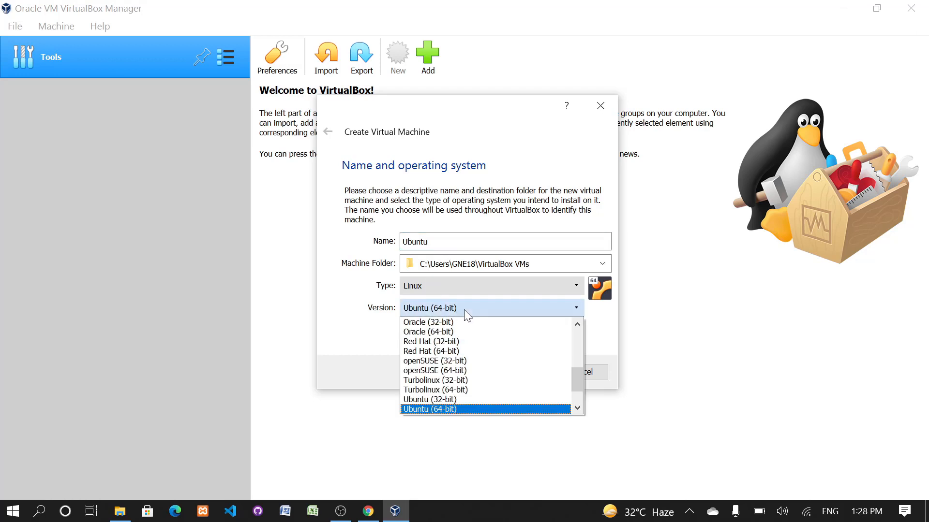
scroll(565, 377, "down", 2)
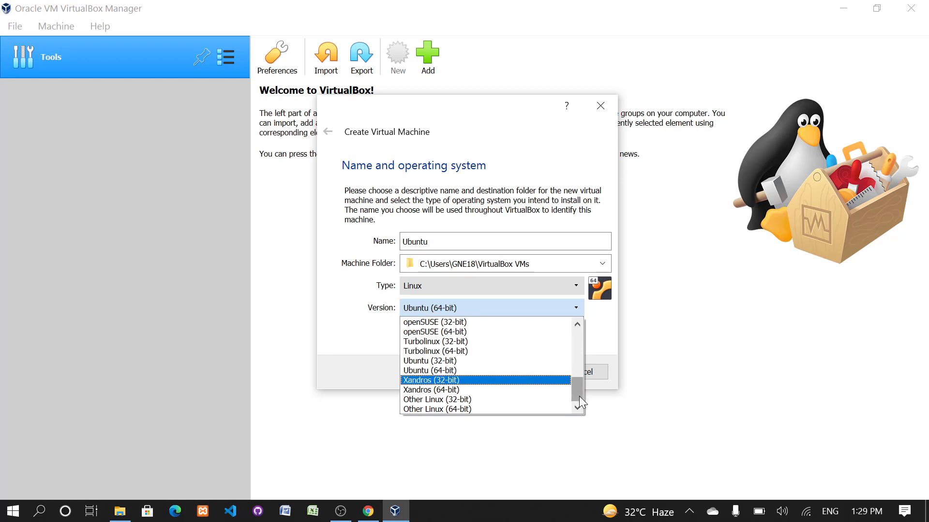
mouse_move(579, 396)
left_mouse_down()
mouse_move(573, 333)
mouse_move(582, 408)
left_mouse_up()
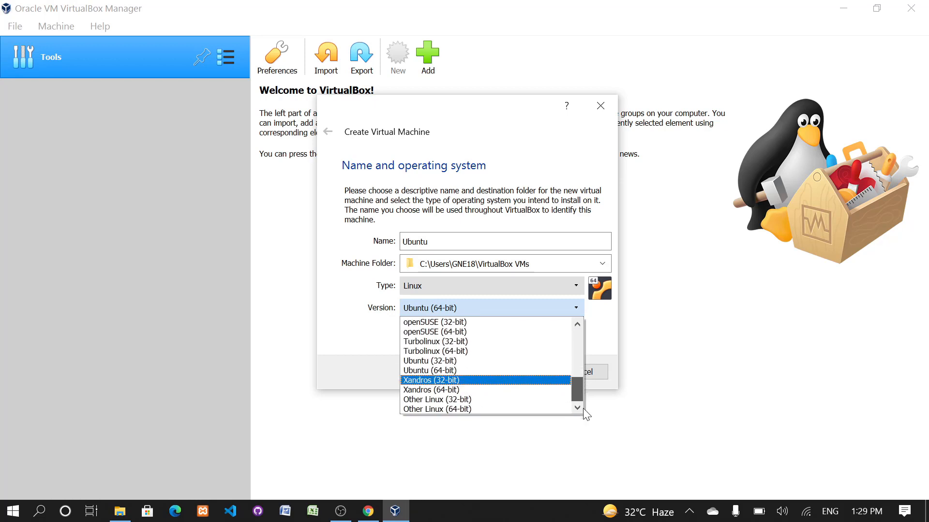
left_click(519, 373)
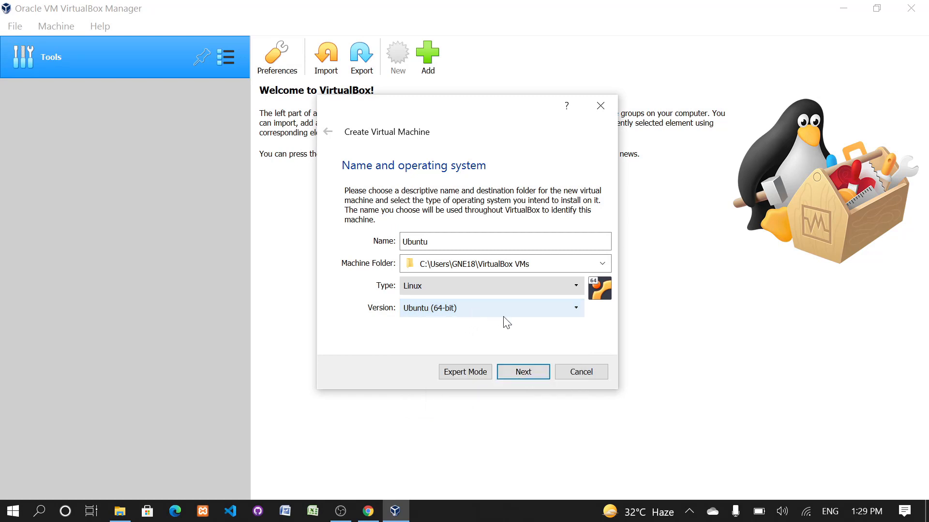
left_click(541, 377)
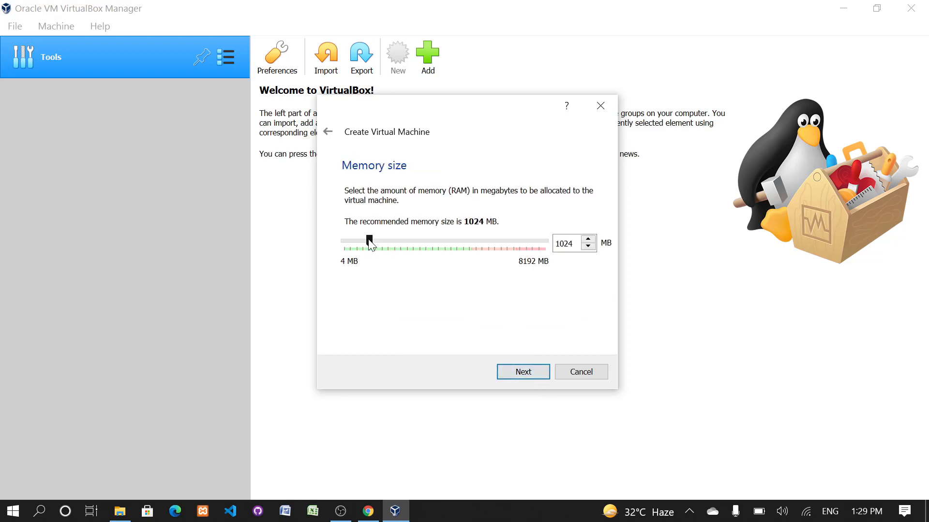
- Allocate 4096 MB of memory to the new machine and choose to create a virtual hard disk now
left_click_drag(370, 244, 442, 250)
left_click(522, 372)
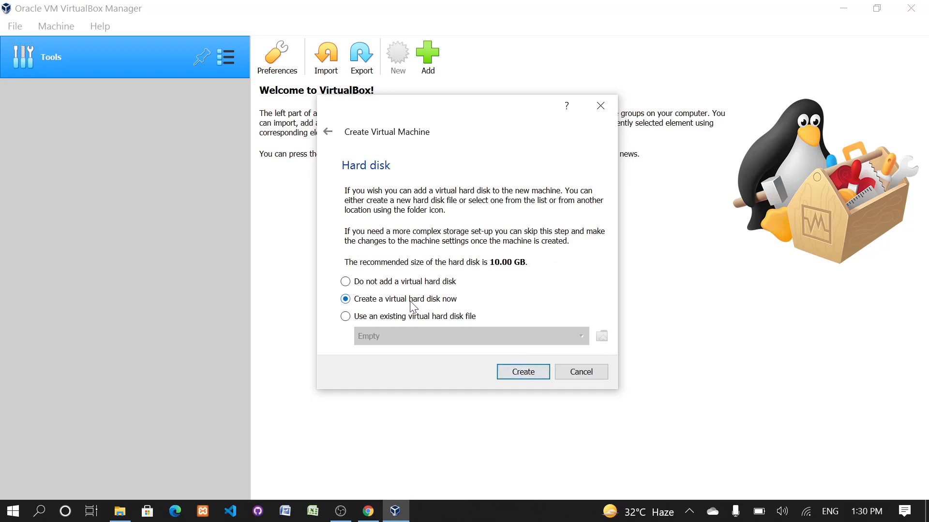
left_click(522, 374)
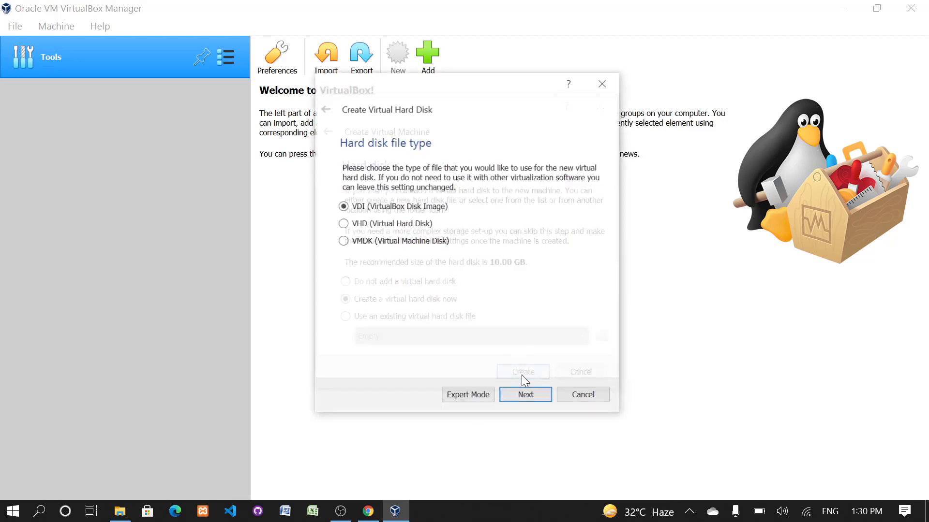
- Create a dynamically allocated VHD virtual hard disk with a size of 102.91 GB
left_click(546, 394)
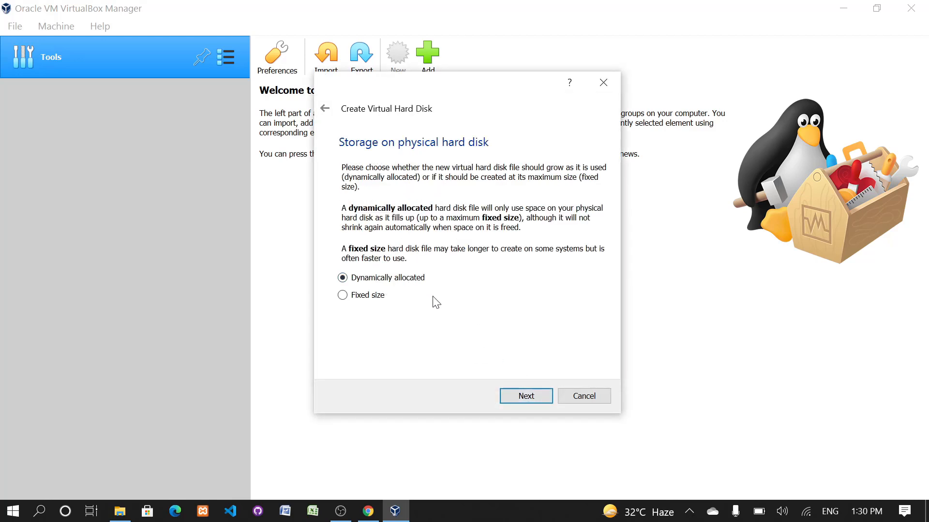
left_click(530, 397)
left_click_drag(456, 263, 491, 267)
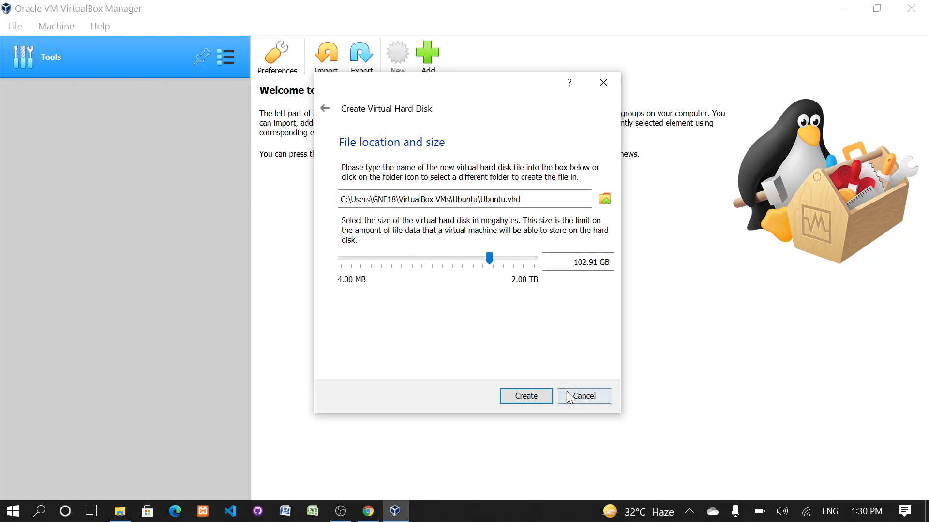
left_click(536, 396)
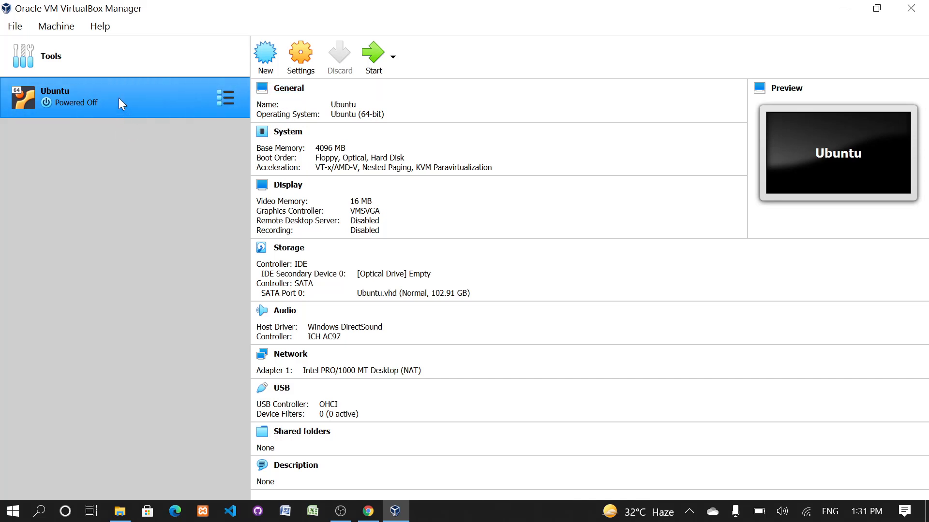
- Attach ubuntu-20.04.3-desktop-amd64.iso to the Ubuntu machine's empty optical drive in its storage settings
left_click(310, 68)
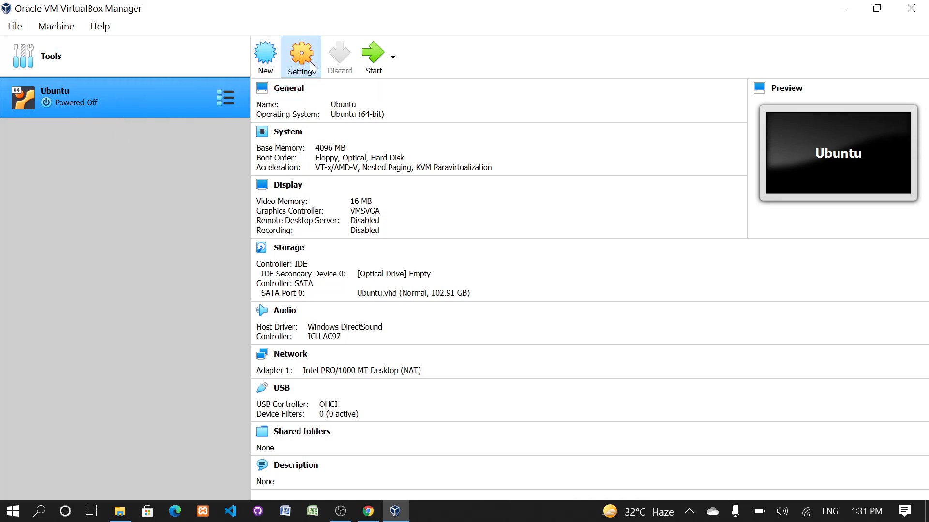
left_click(217, 137)
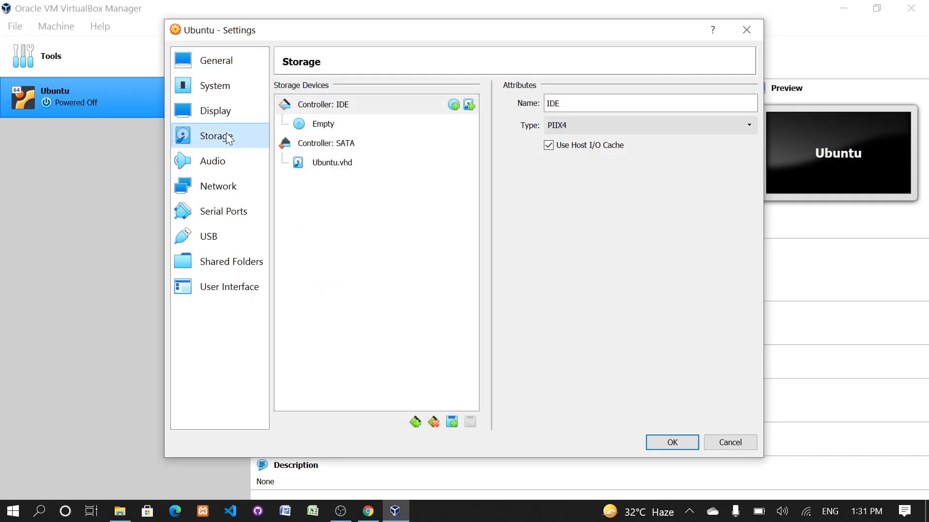
left_click(324, 127)
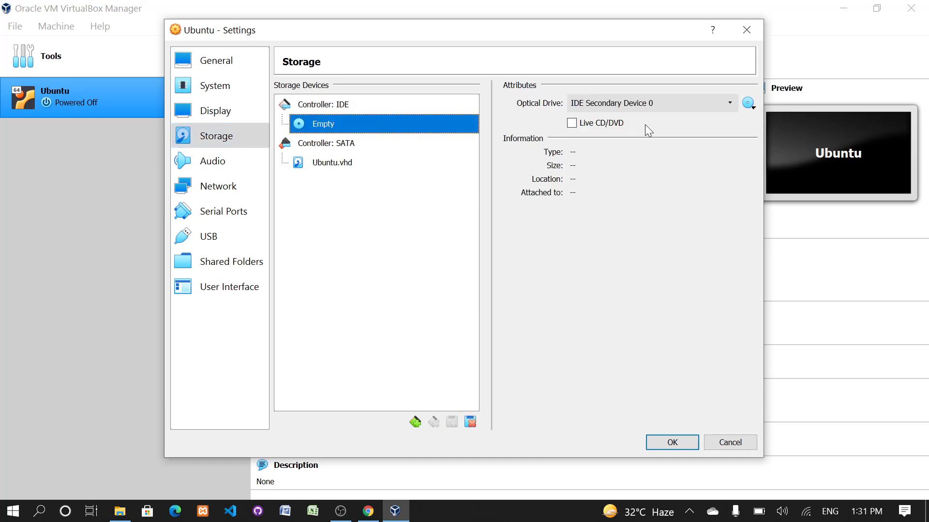
left_click(752, 108)
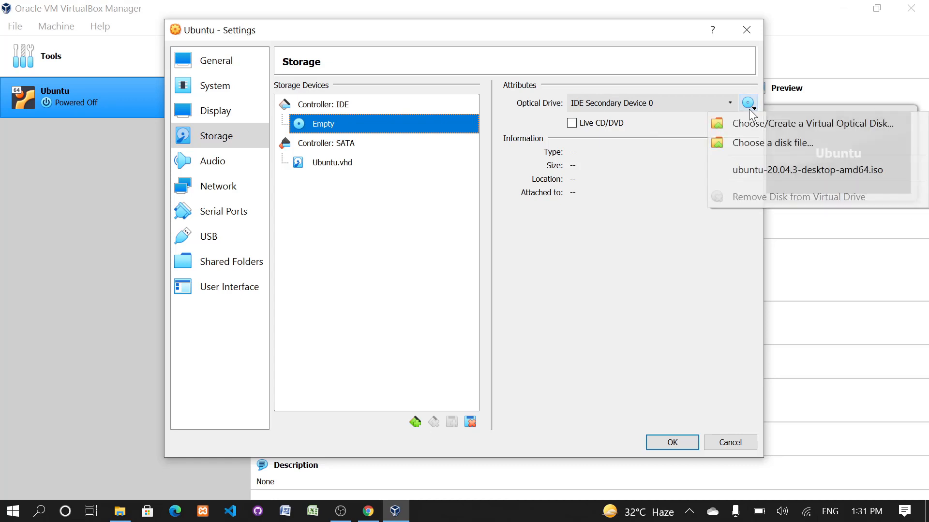
left_click(811, 142)
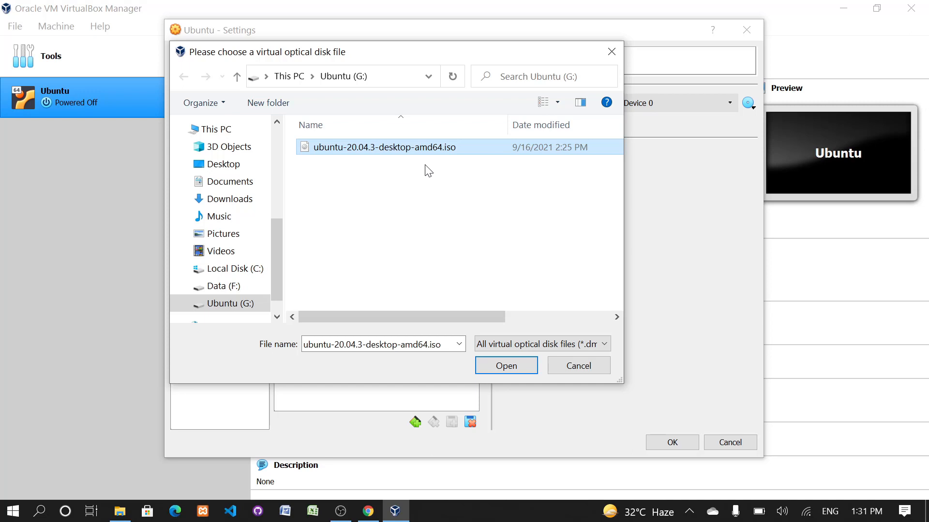
left_click(510, 367)
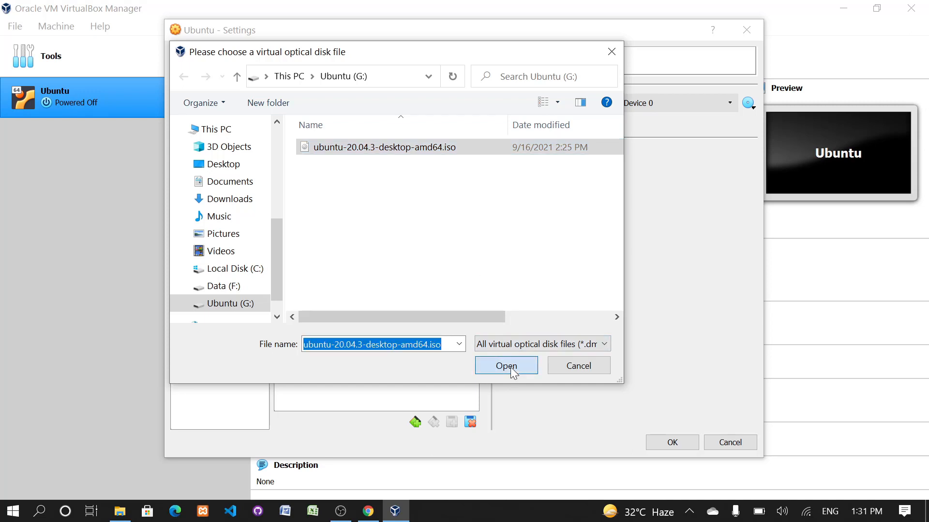
left_click(672, 443)
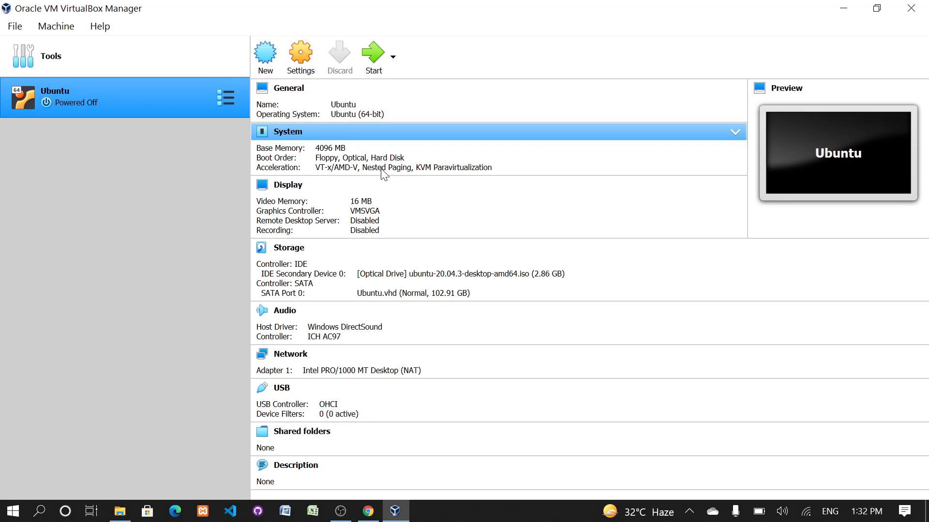
- Start the Ubuntu virtual machine and show it maximized in scaled mode with the notification bars dismissed
left_click(375, 66)
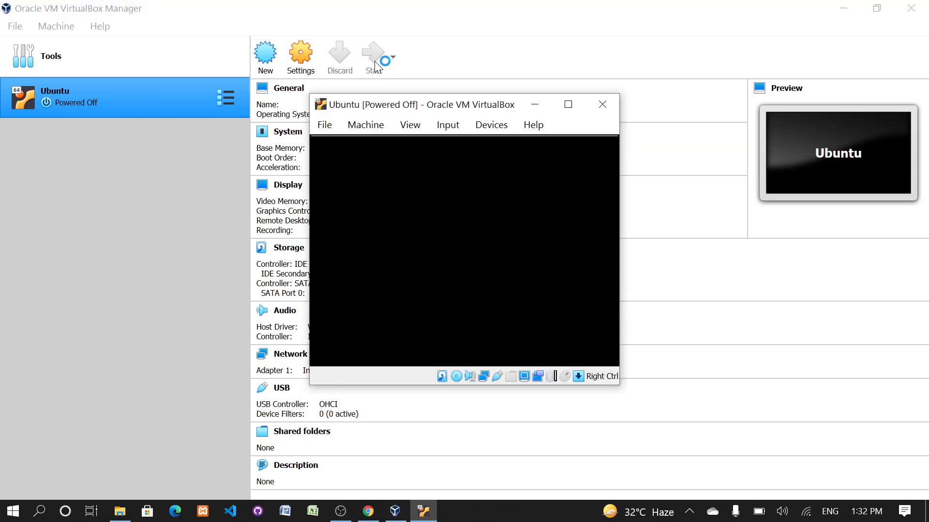
left_click(566, 101)
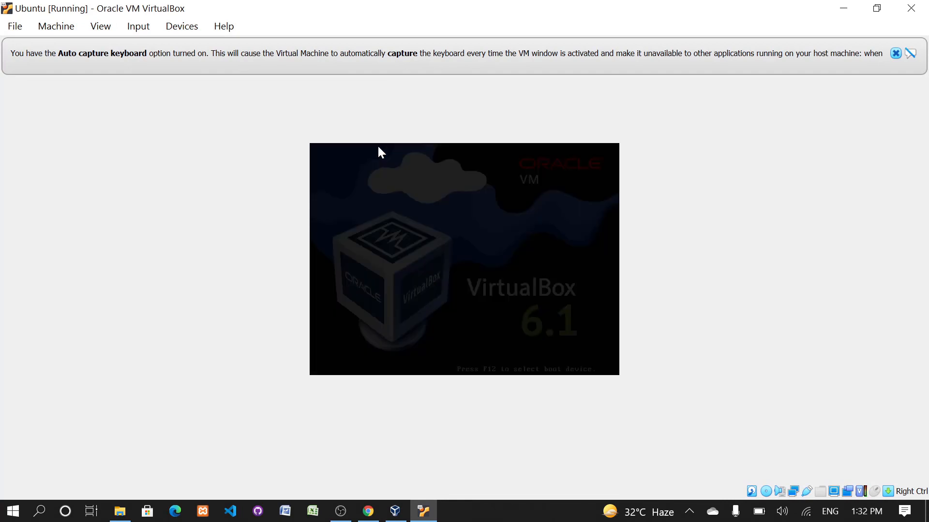
left_click(100, 27)
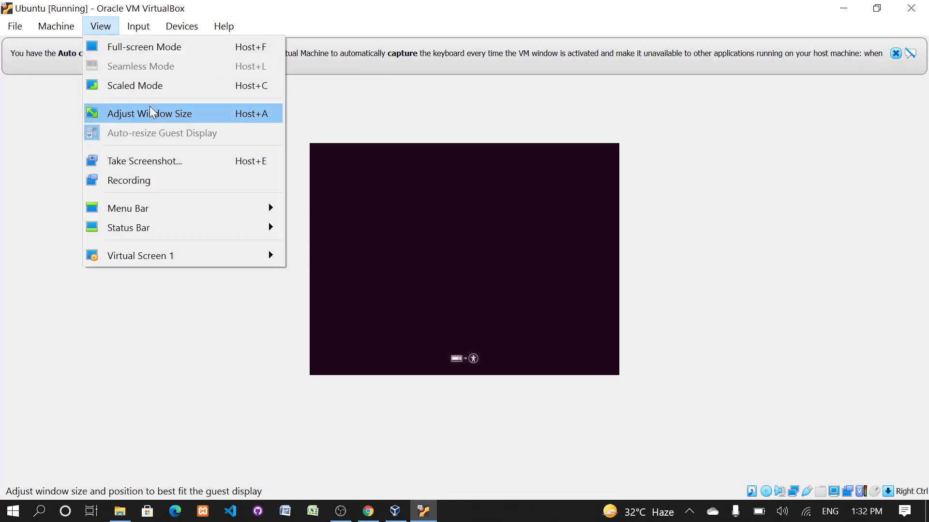
left_click(153, 90)
left_click(455, 312)
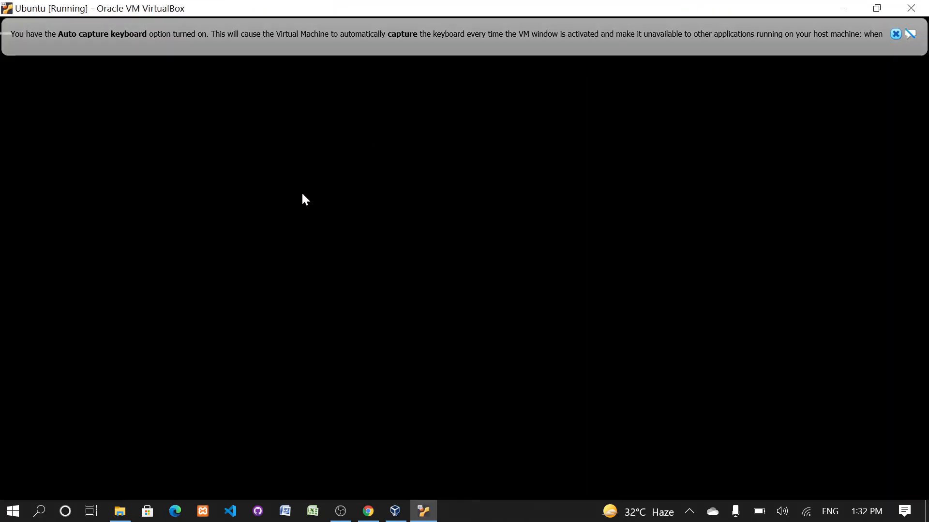
left_click(895, 34)
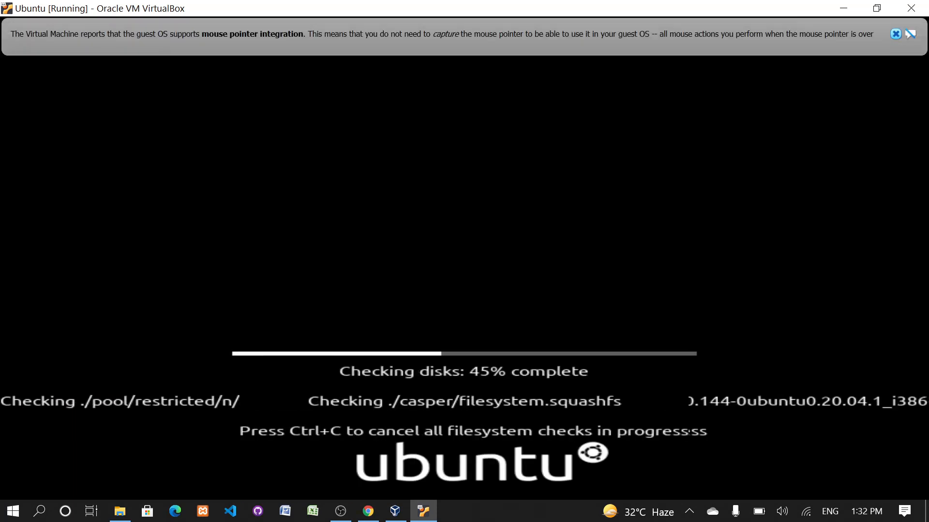
left_click(895, 34)
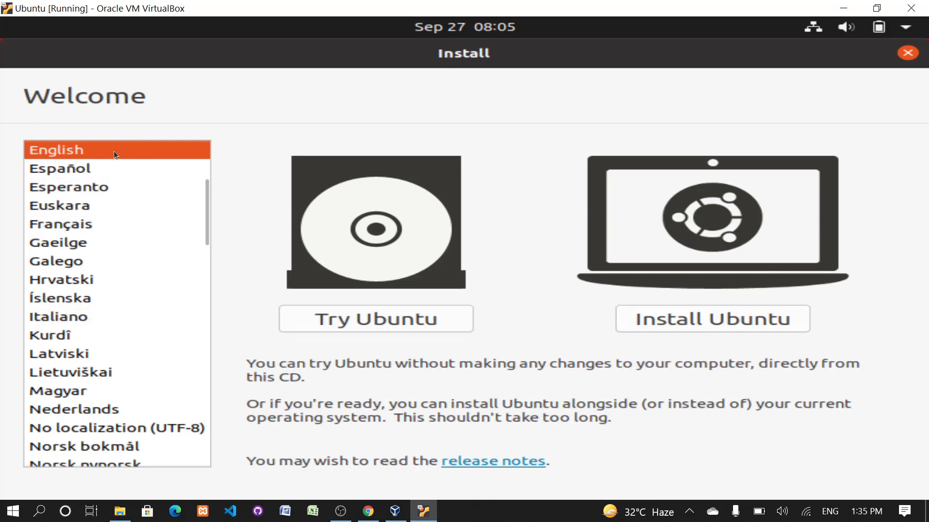
- Begin installing Ubuntu in English and accept the English (US) keyboard layout
left_click(724, 324)
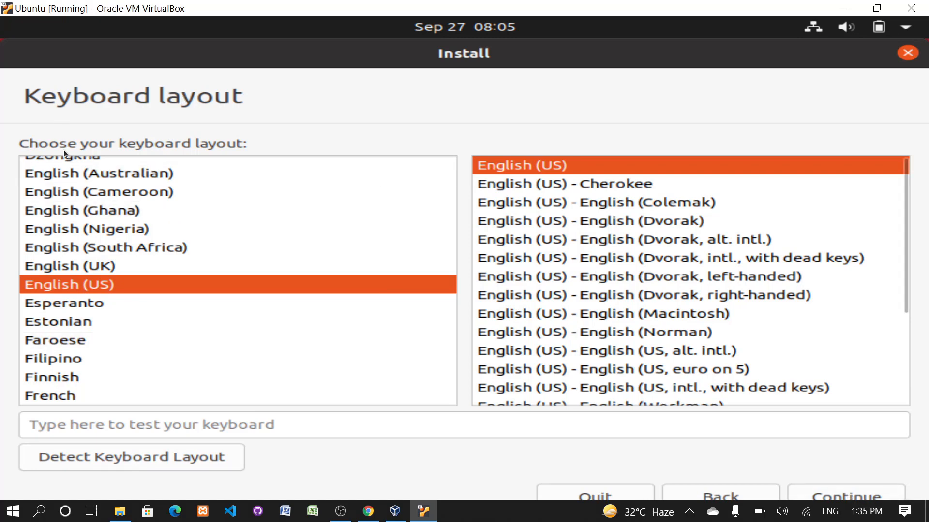
left_click(866, 491)
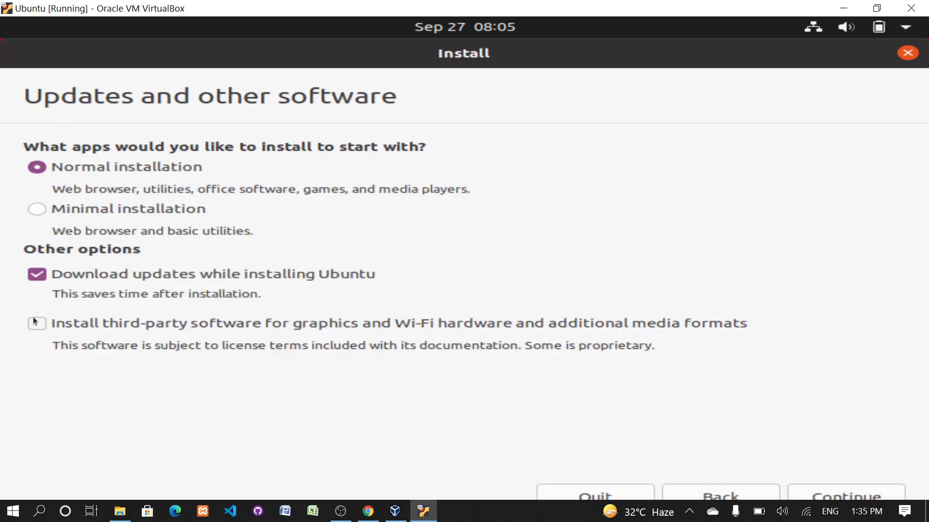
- Choose a normal installation with updates and third-party software, and confirm erasing the disk to install Ubuntu
left_click(35, 324)
left_click(846, 496)
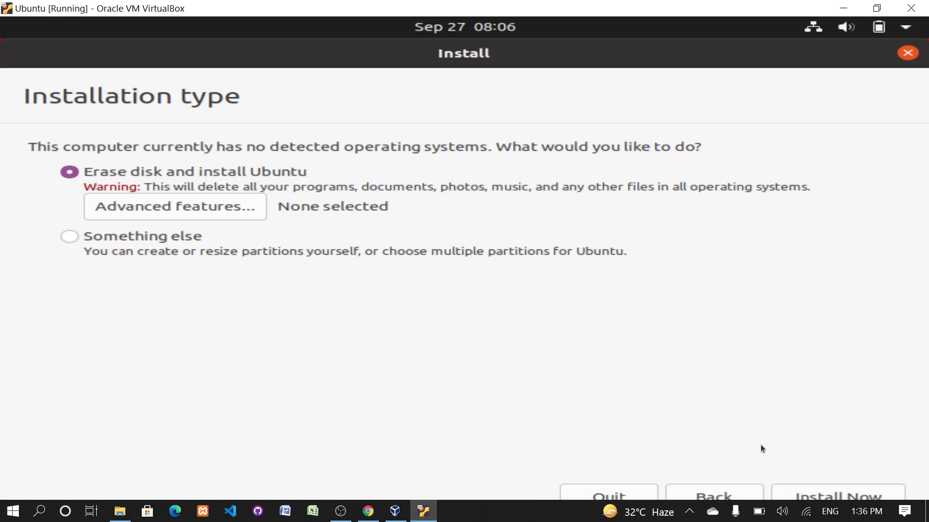
left_click(823, 494)
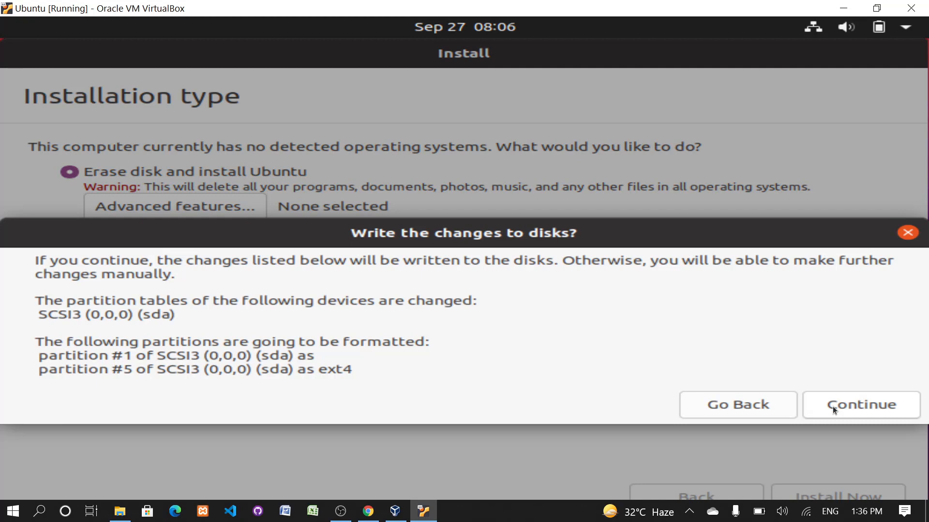
left_click(832, 409)
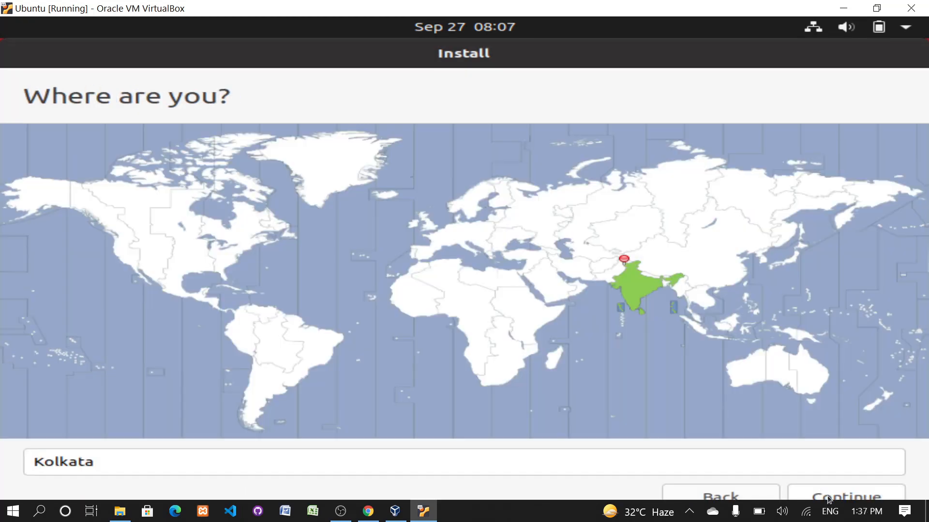
- Accept Kolkata as the location and create the user account with the user's name, a computer name, and a confirmed account password
left_click(828, 500)
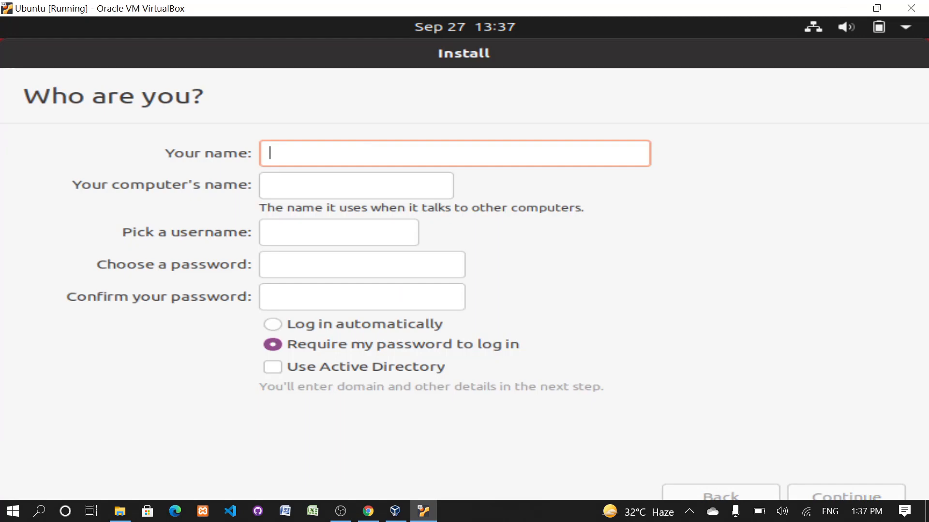
type("pkaur")
key("Tab")
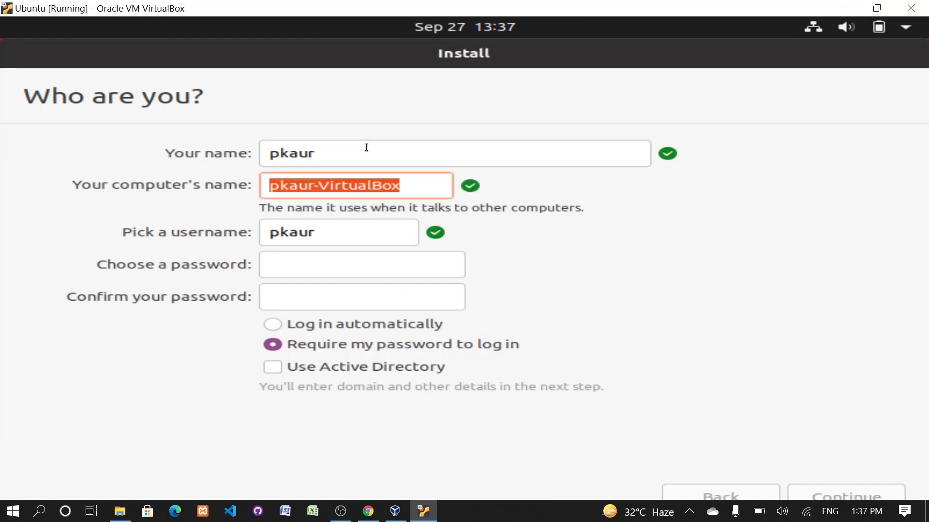
type("pkaur")
key("Tab")
key("Tab")
type("*****")
key("Tab")
type("**")
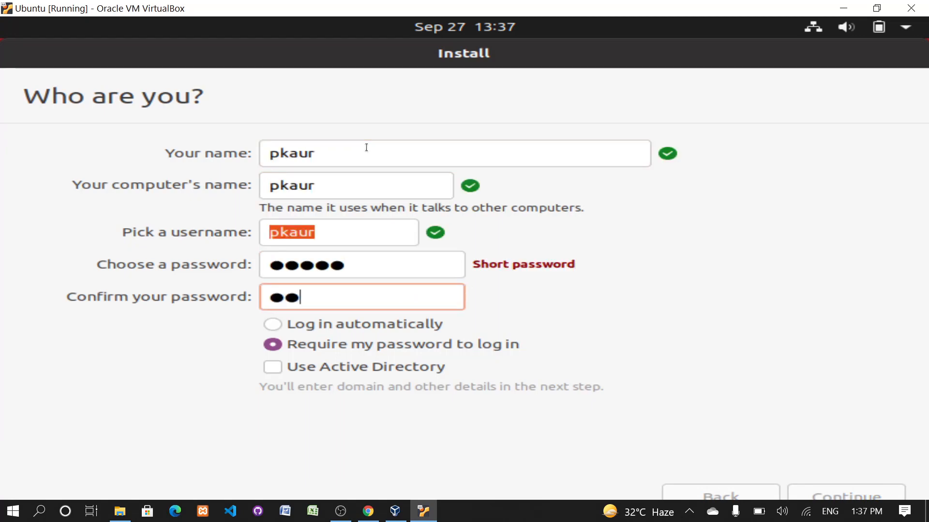
type("***")
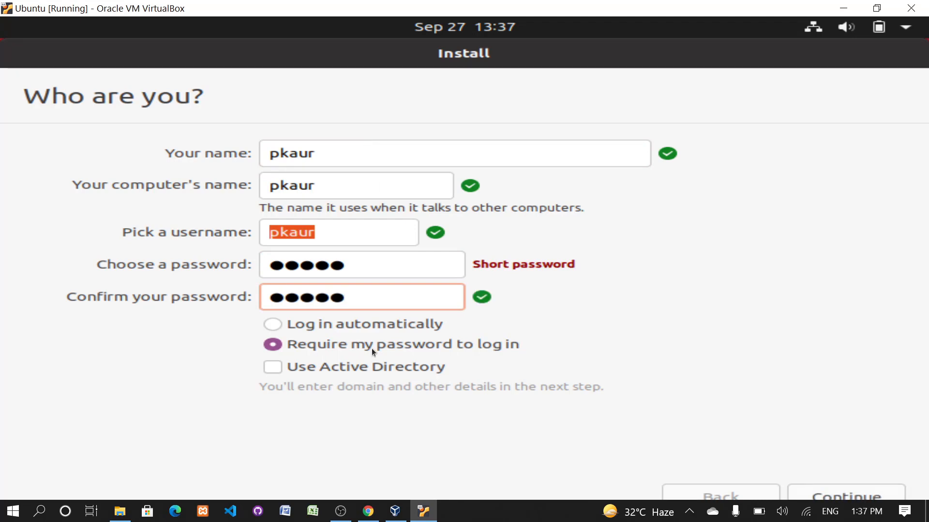
left_click(846, 496)
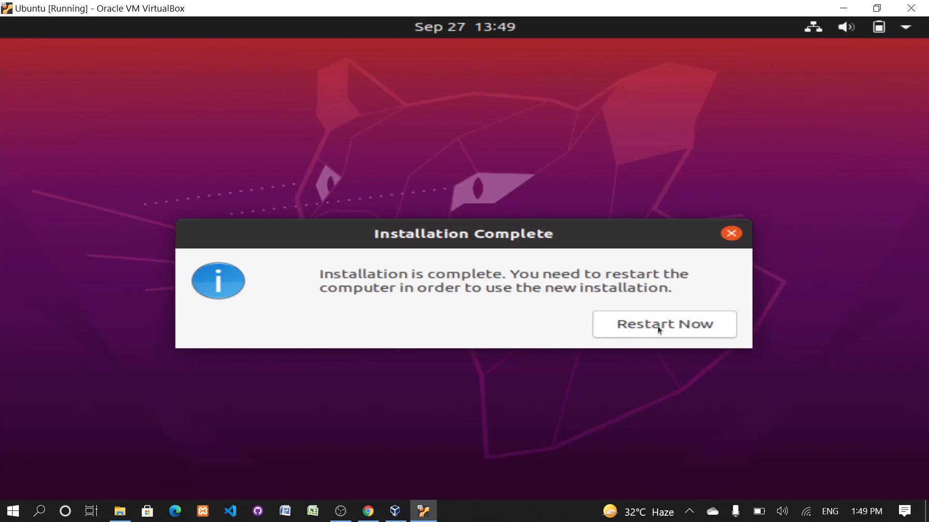
- Restart the machine into the new installation and log in to the user account with the account password
left_click(670, 330)
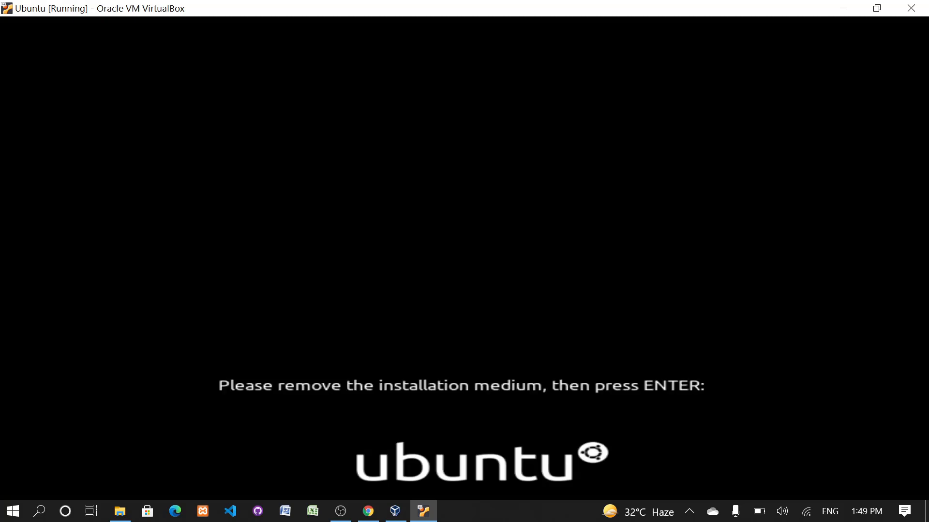
key("Return")
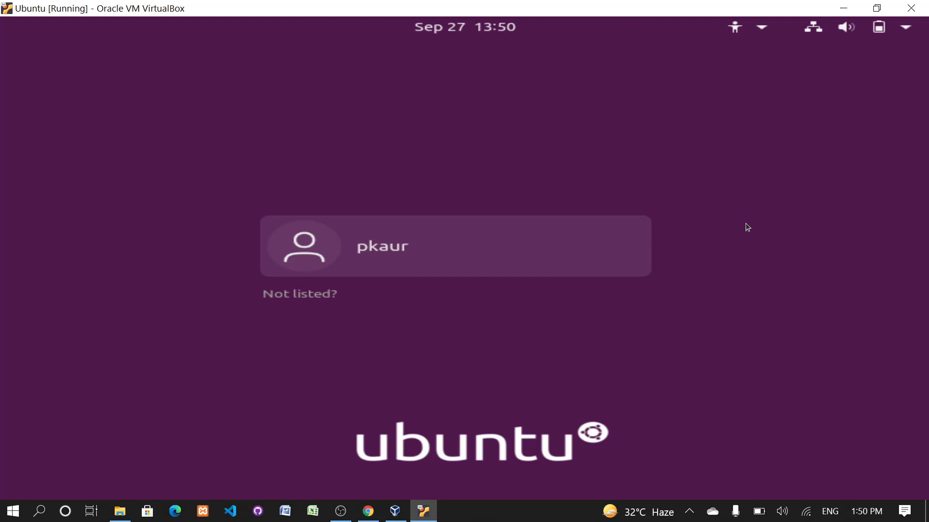
left_click(577, 252)
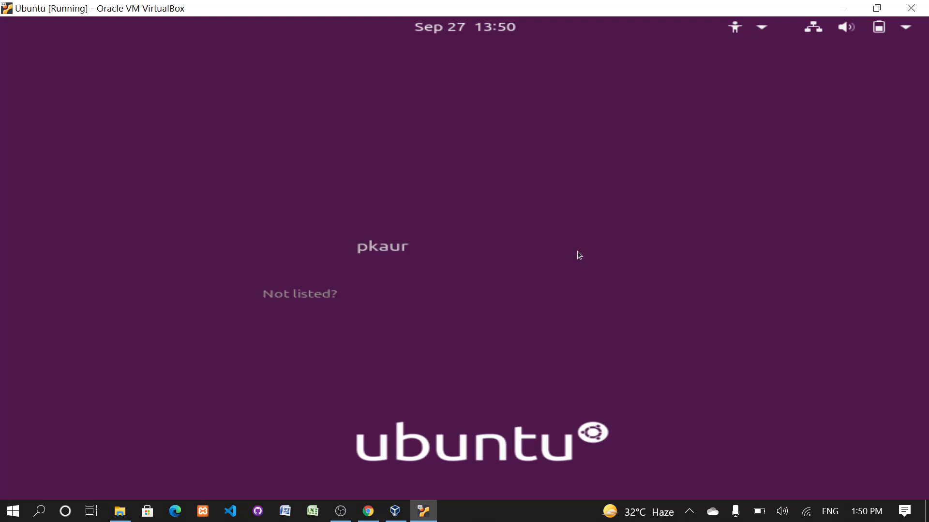
type("*")
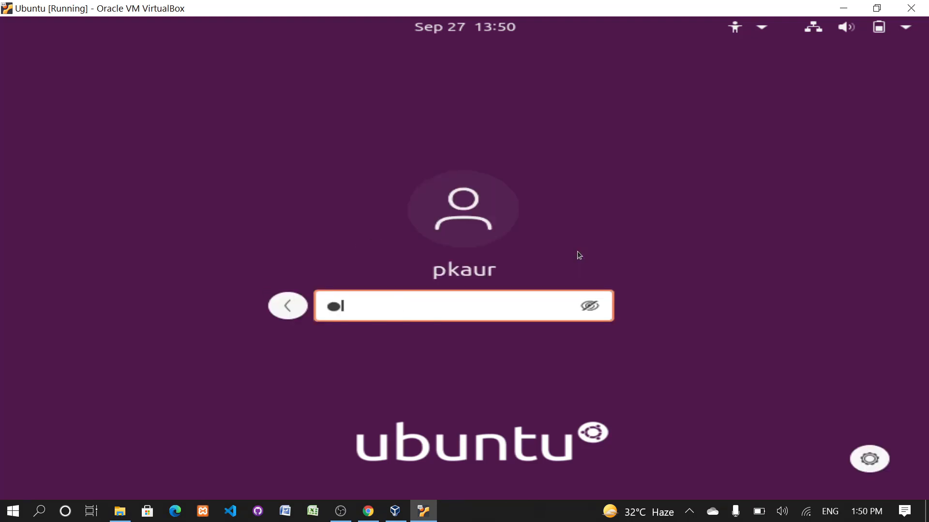
type("****")
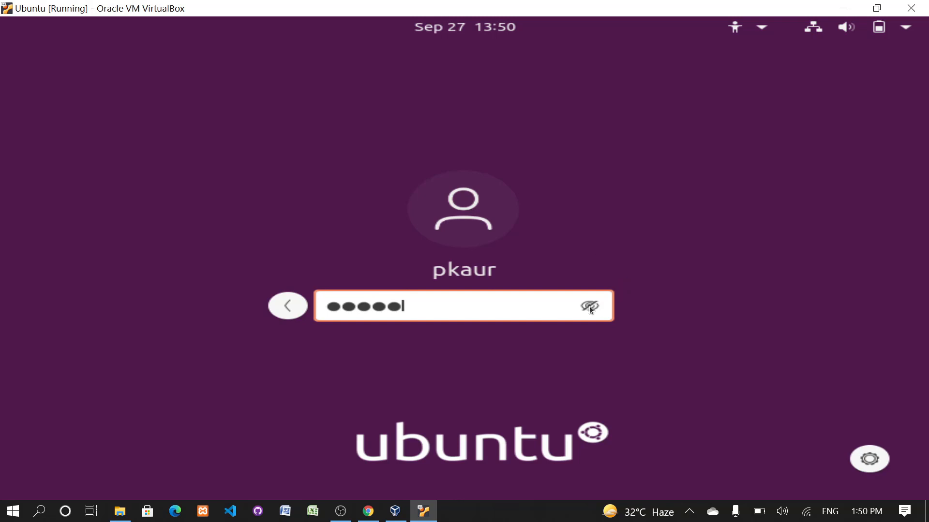
key("Return")
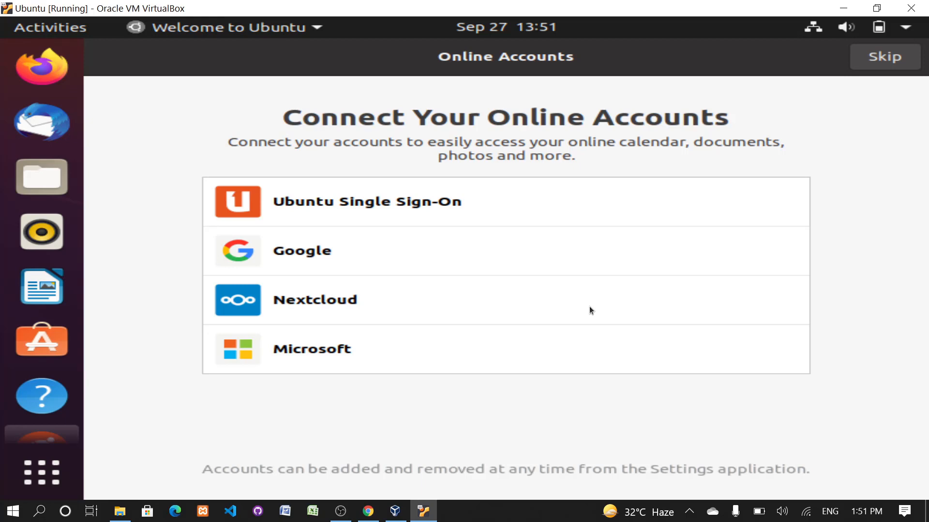
- Show all installed Ubuntu applications, and power off the virtual machine from within Ubuntu
key("super+a")
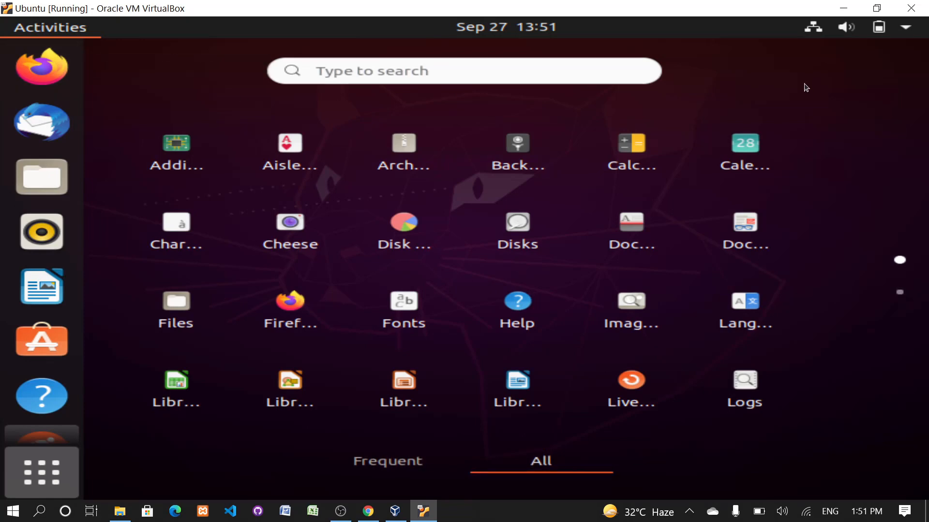
left_click(822, 27)
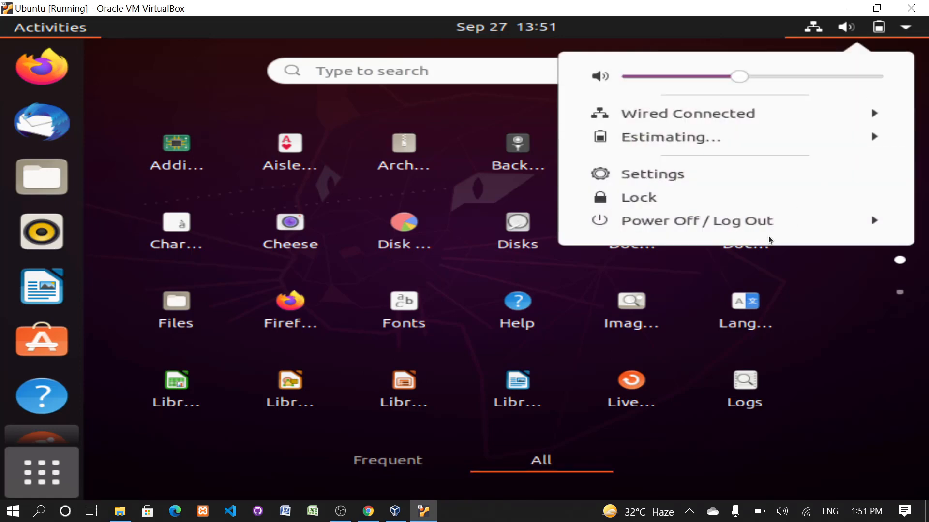
left_click(769, 224)
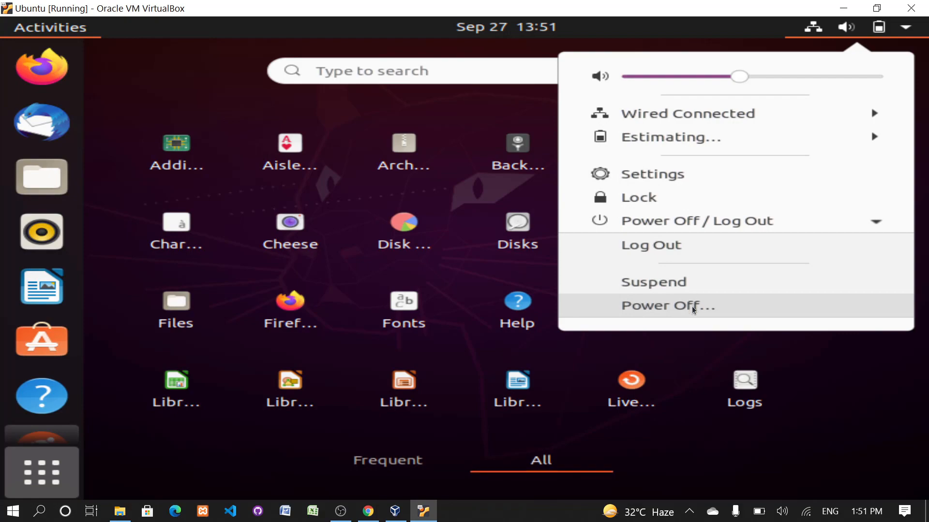
left_click(692, 306)
left_click(648, 324)
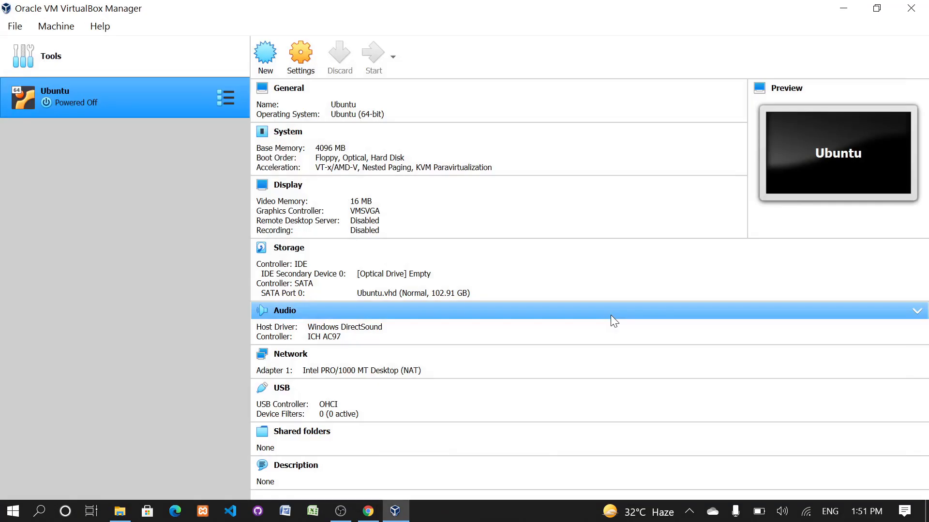
- Close VirtualBox Manager and launch Oracle VM VirtualBox again by searching Windows for "virtu"
left_click(910, 8)
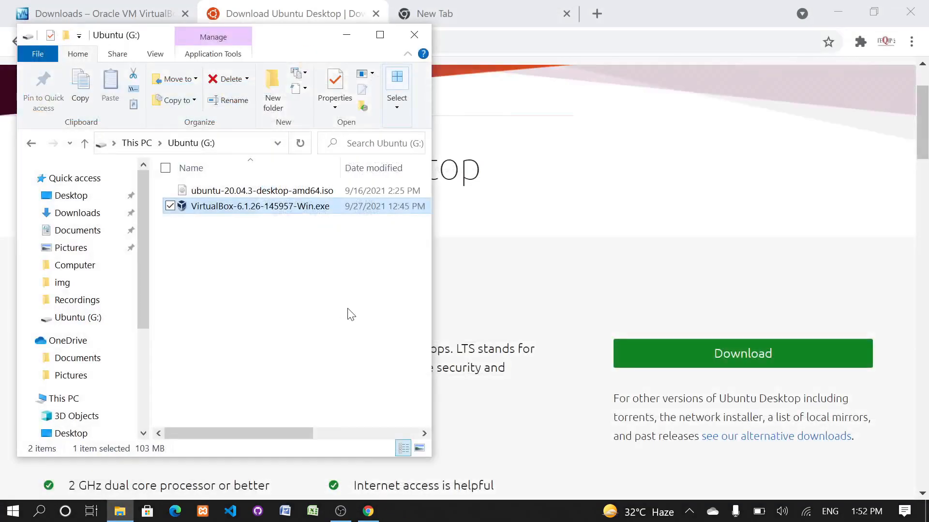
left_click(39, 512)
type("virtu")
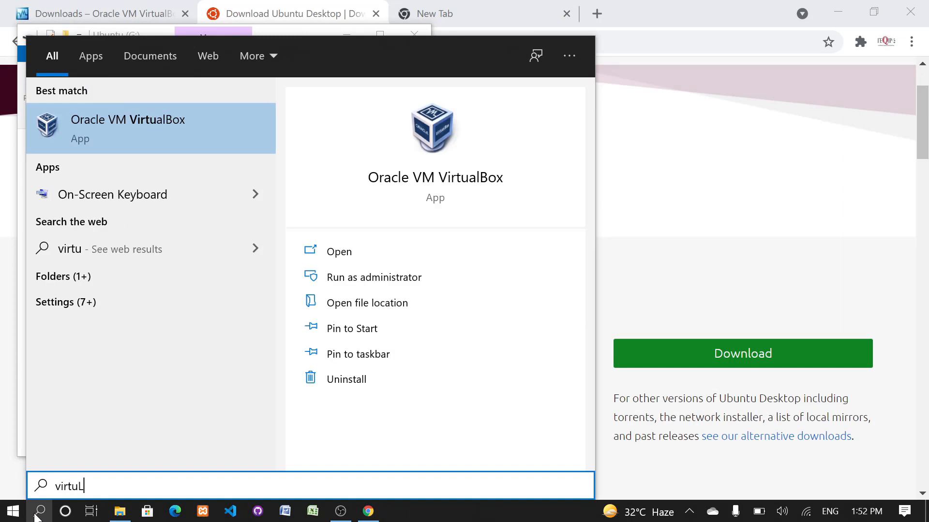
key("Return")
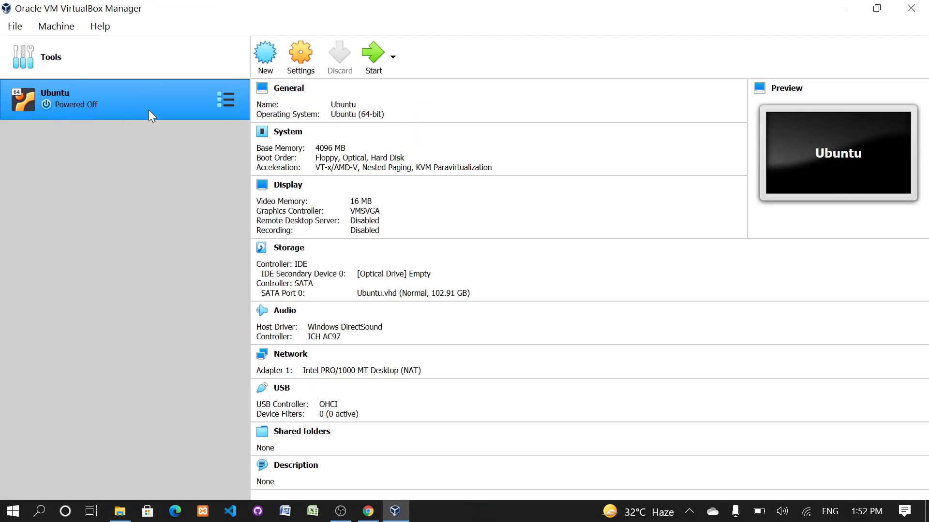
- Start the Ubuntu virtual machine and log in with the account password
left_click(373, 54)
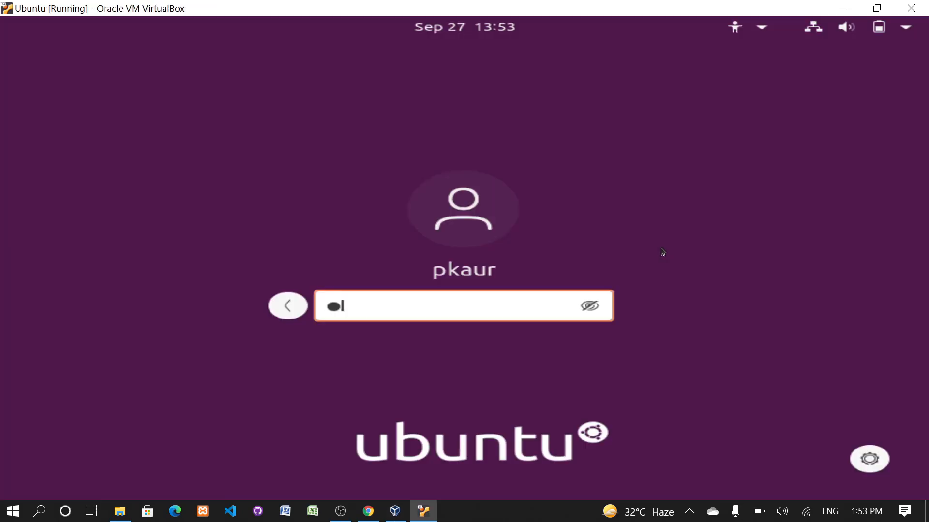
type("***")
key("Return")
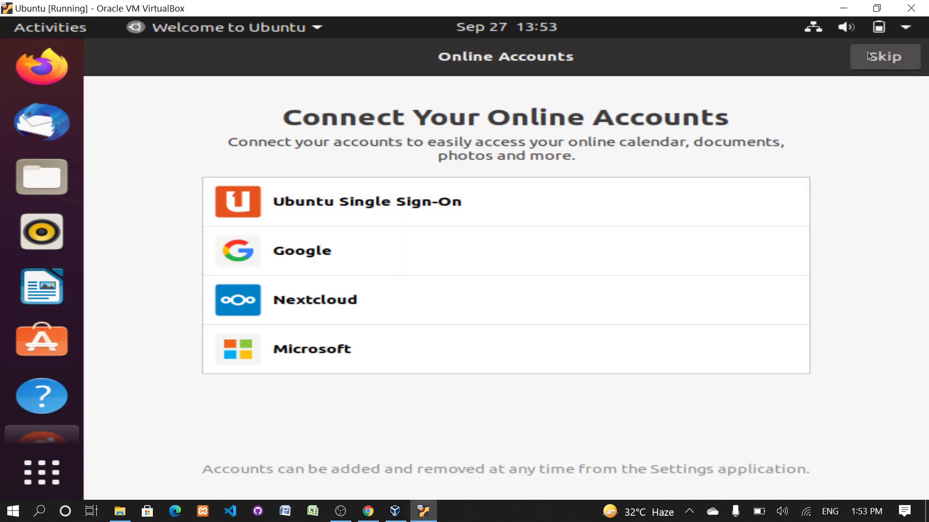
- Complete the Ubuntu welcome setup without online accounts or Livepatch, sending system info to Canonical and leaving Location Services off
left_click(881, 59)
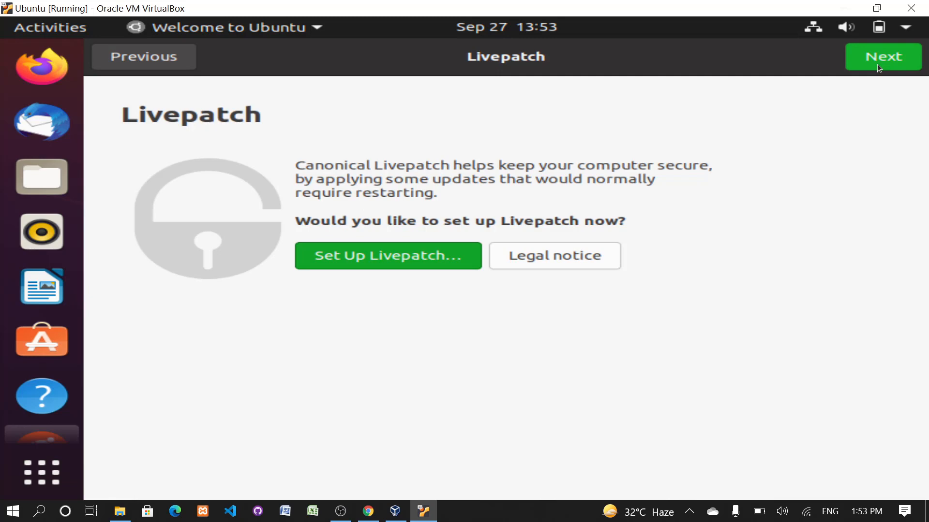
left_click(877, 64)
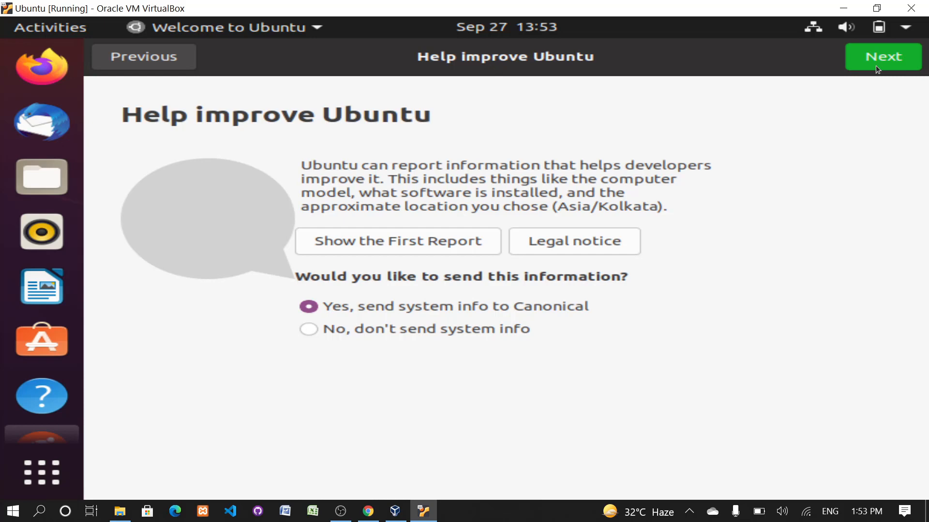
left_click(876, 66)
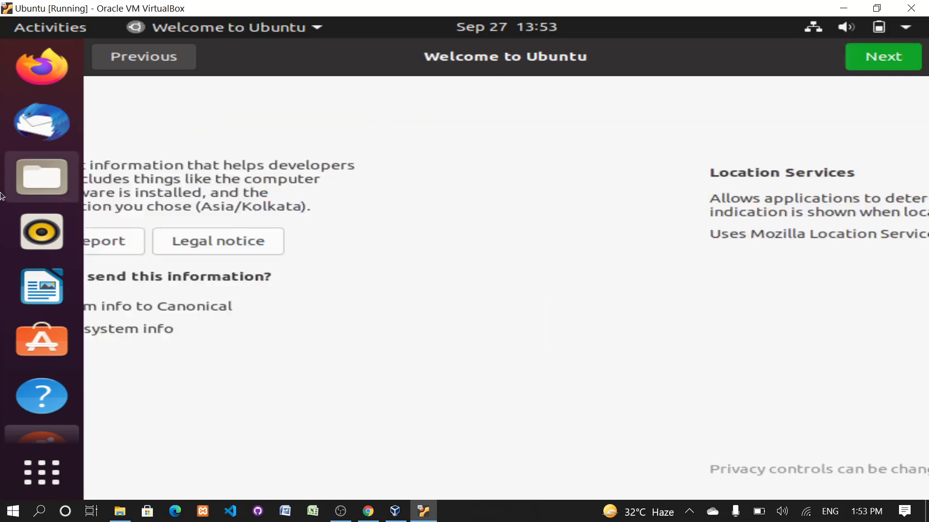
left_click(881, 58)
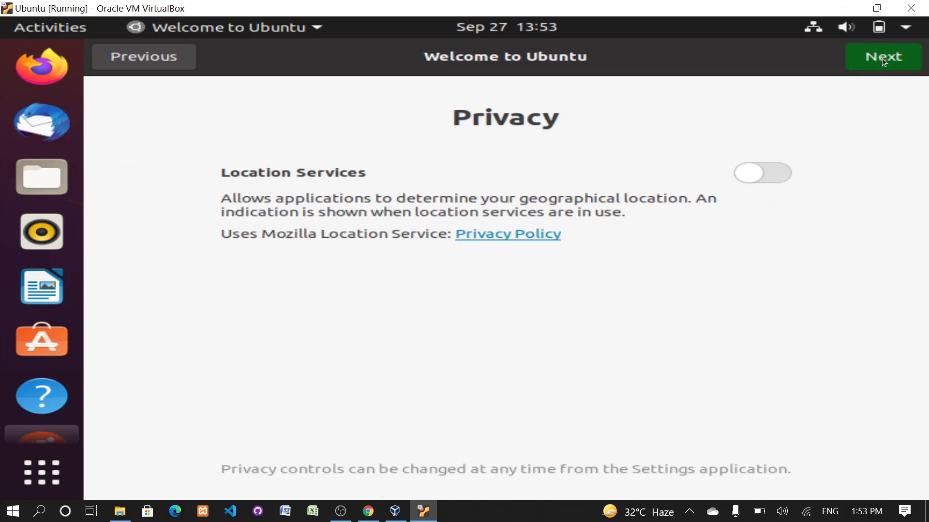
left_click(869, 64)
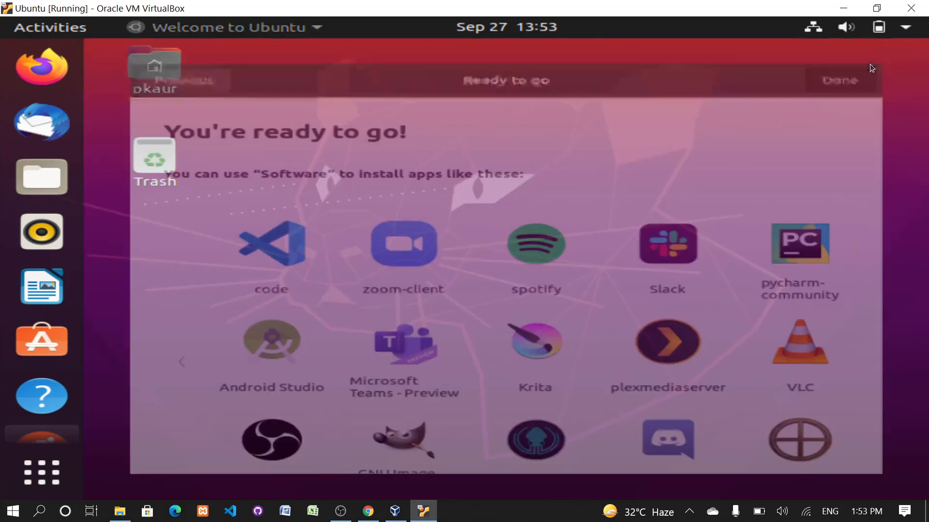